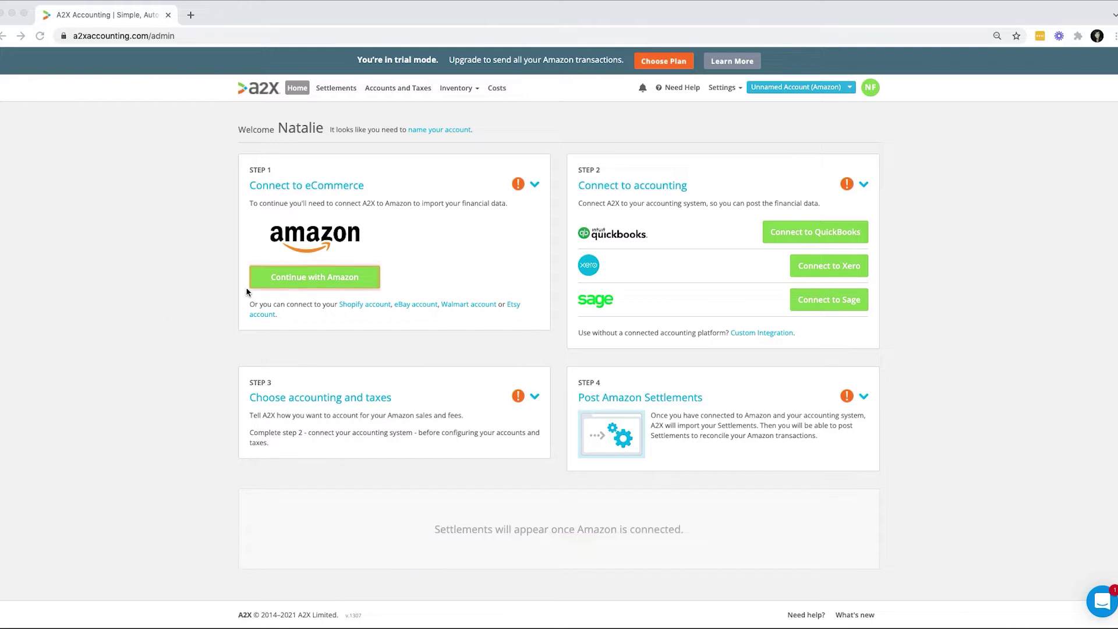
Start connecting A2X to Amazon as the seller account owner for the United States marketplace.
{"action": "left_click", "coordinate": [314, 280]}
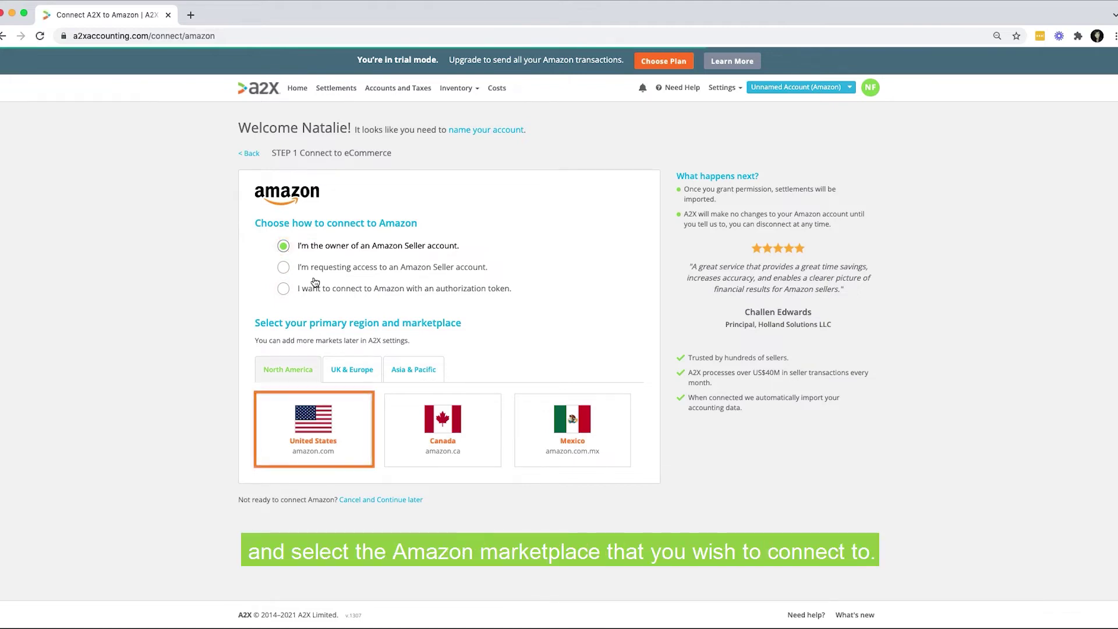
{"action": "left_click", "coordinate": [309, 427]}
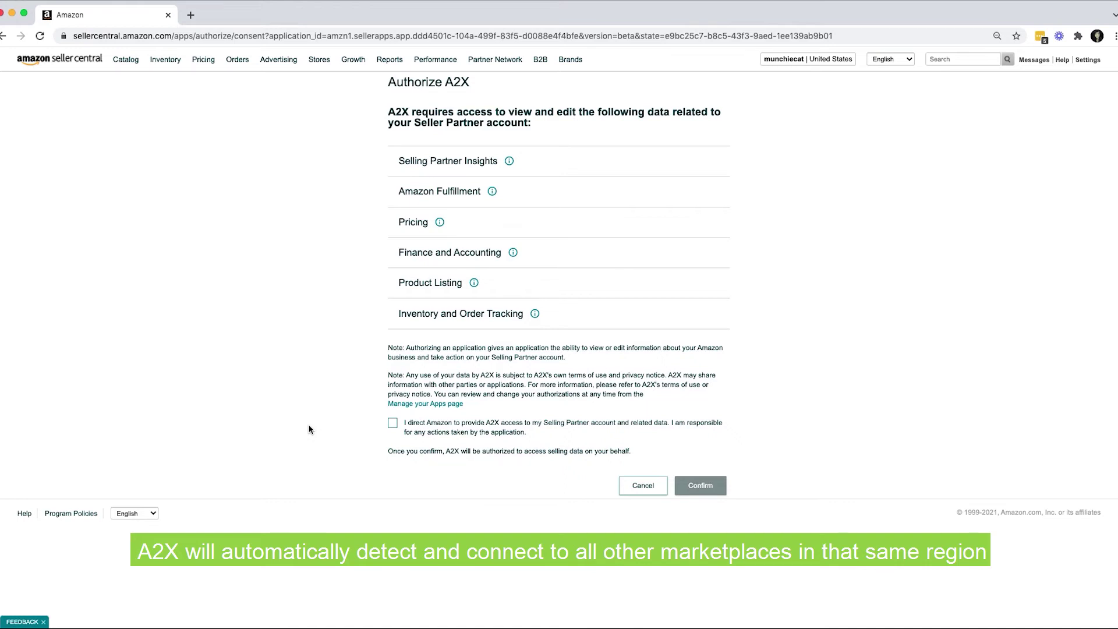
Consent to A2X accessing seller data and confirm the authorization in Amazon Seller Central.
{"action": "left_click", "coordinate": [392, 424]}
{"action": "left_click", "coordinate": [699, 485]}
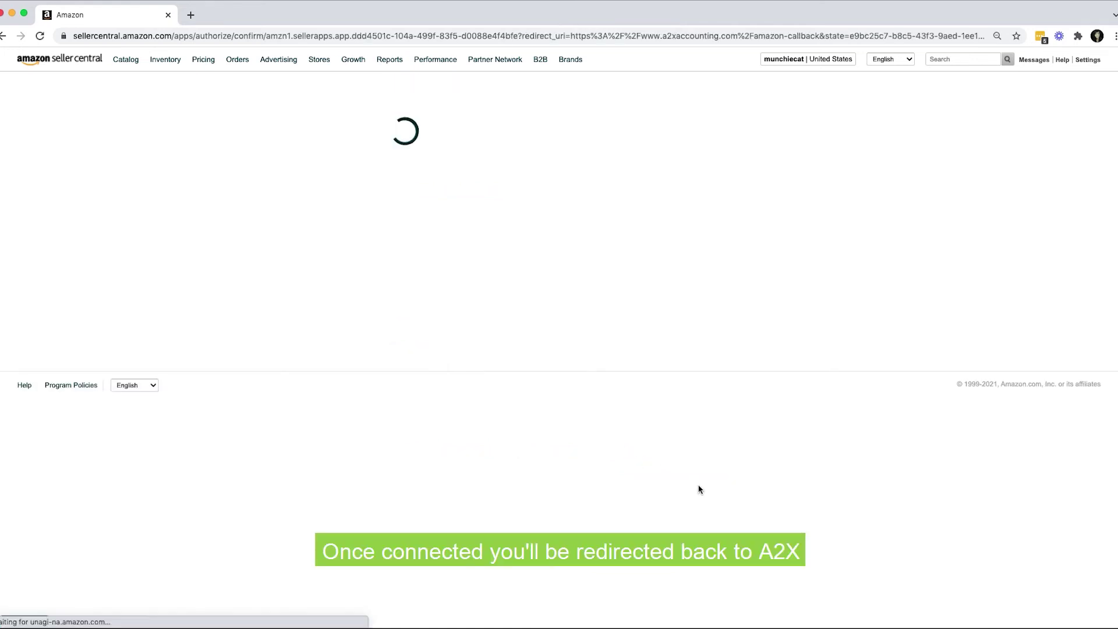